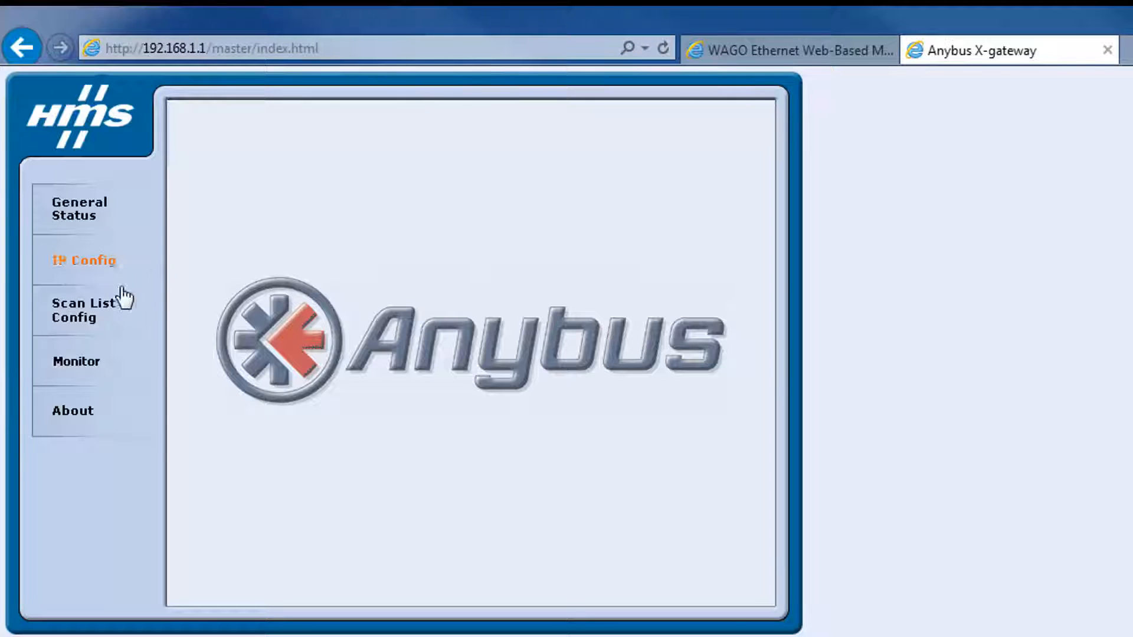
Open the scan list configuration page in the gateway's web interface
click(105, 308)
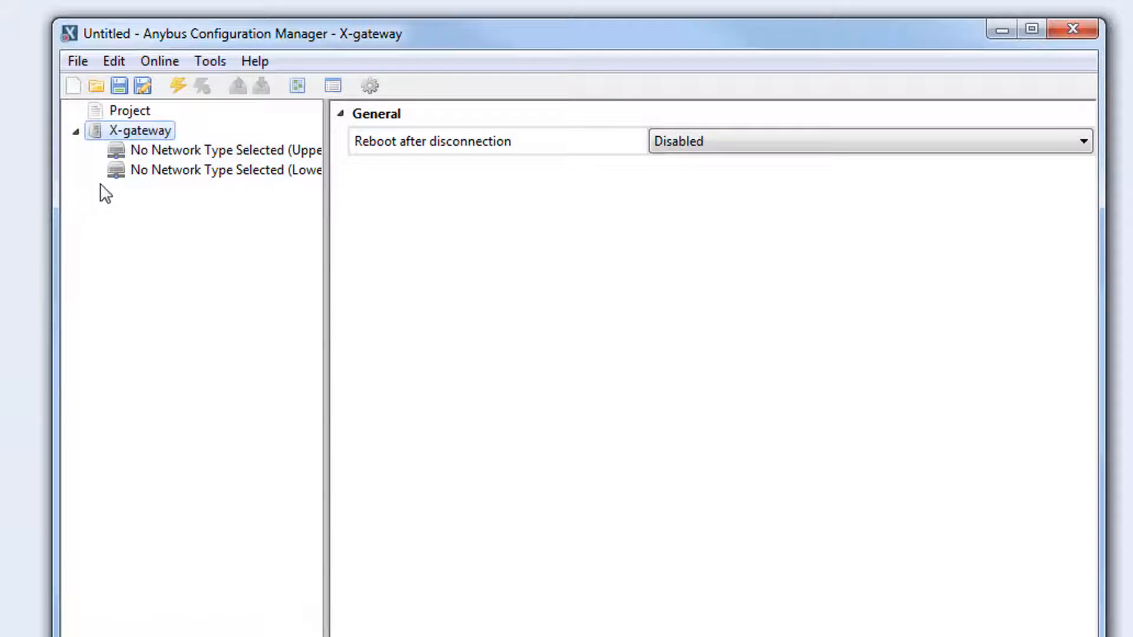
Switch to Anybus Configuration Manager and set its serial connection to the Anybus X-gateway on COM9
click(160, 62)
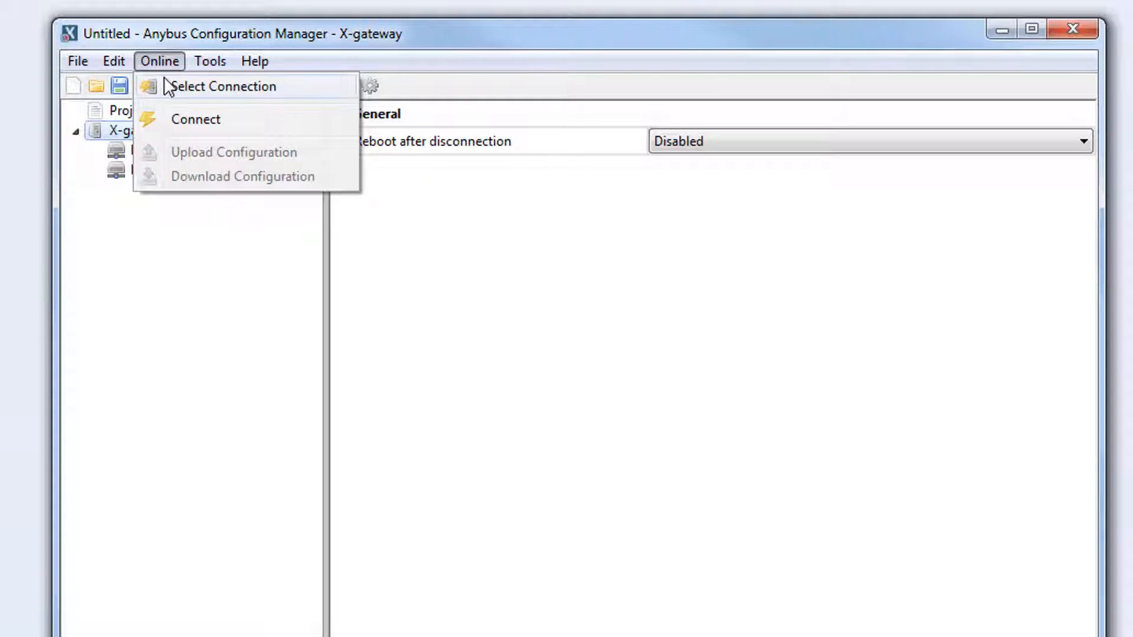
click(165, 78)
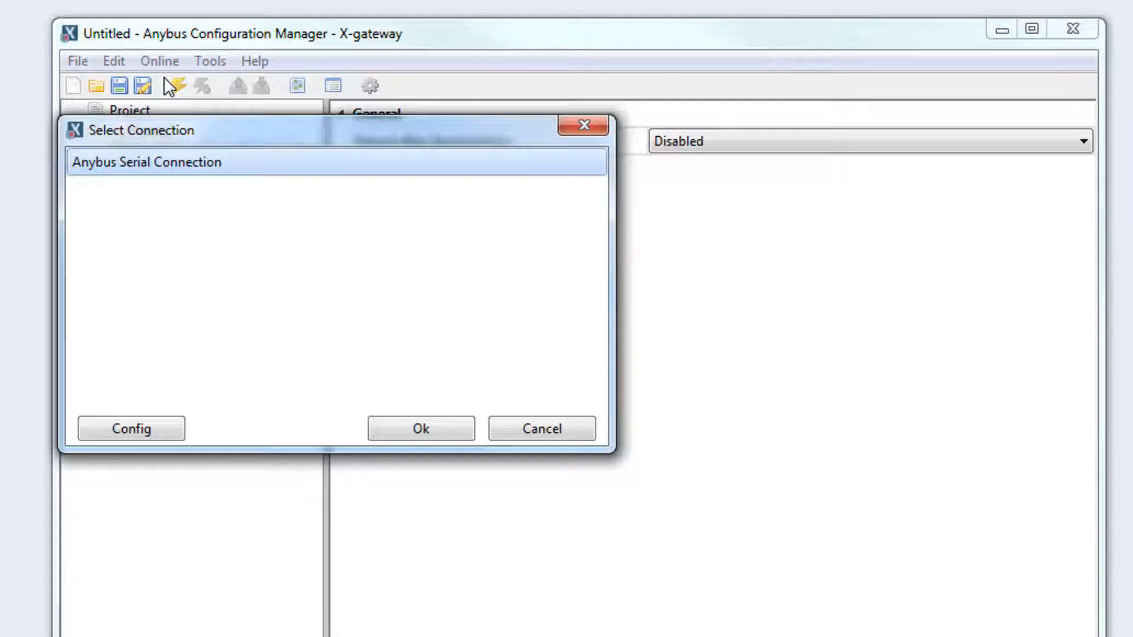
click(146, 427)
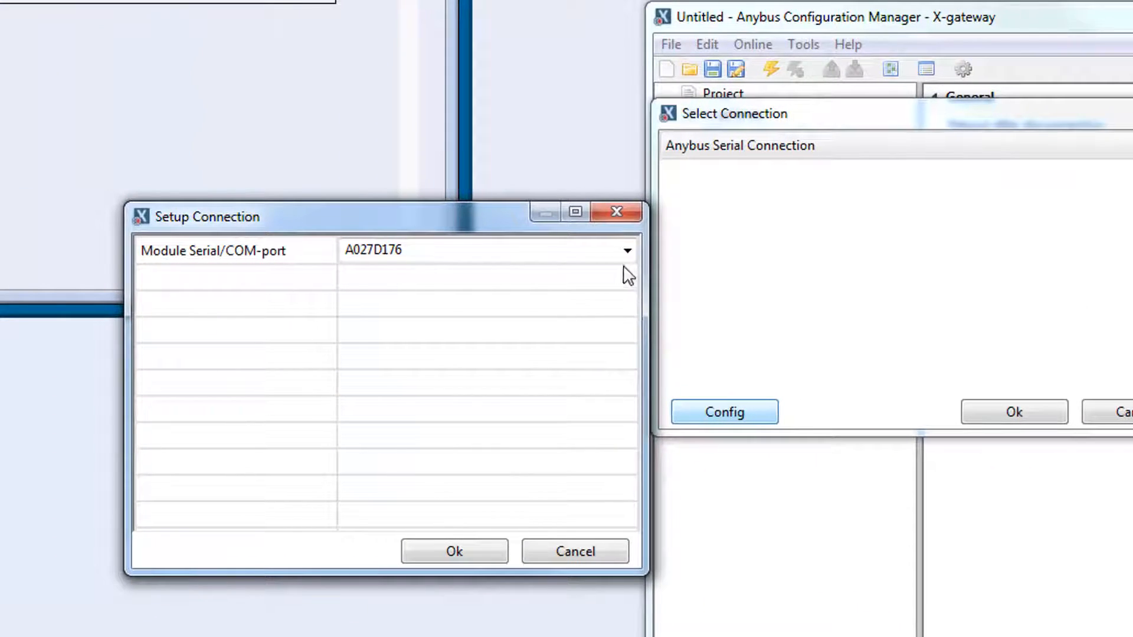
click(539, 254)
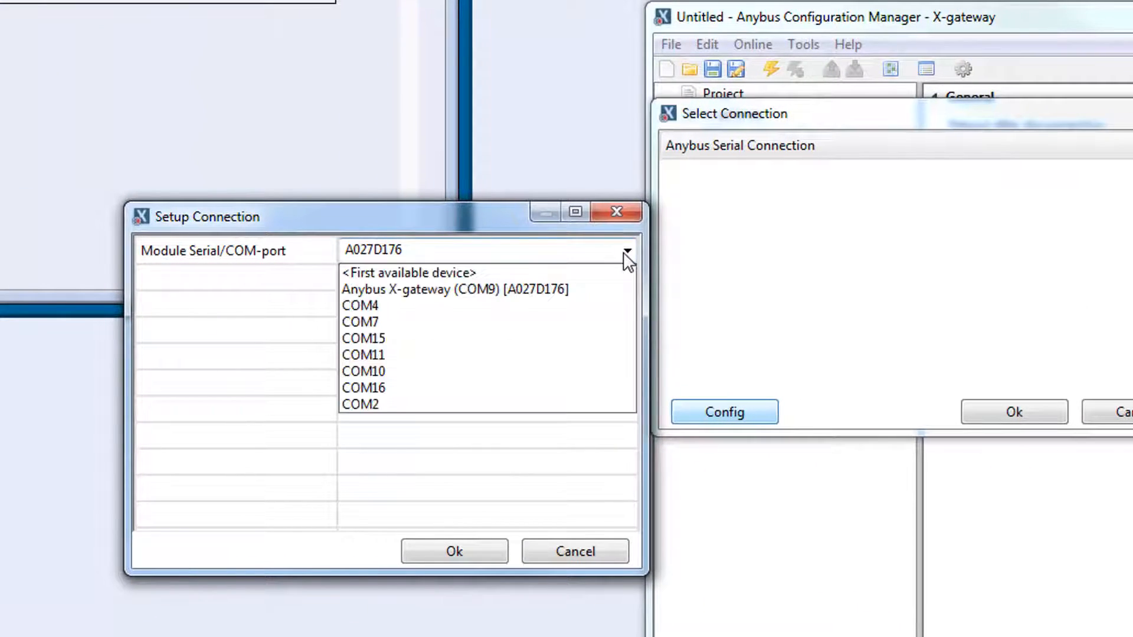
click(576, 292)
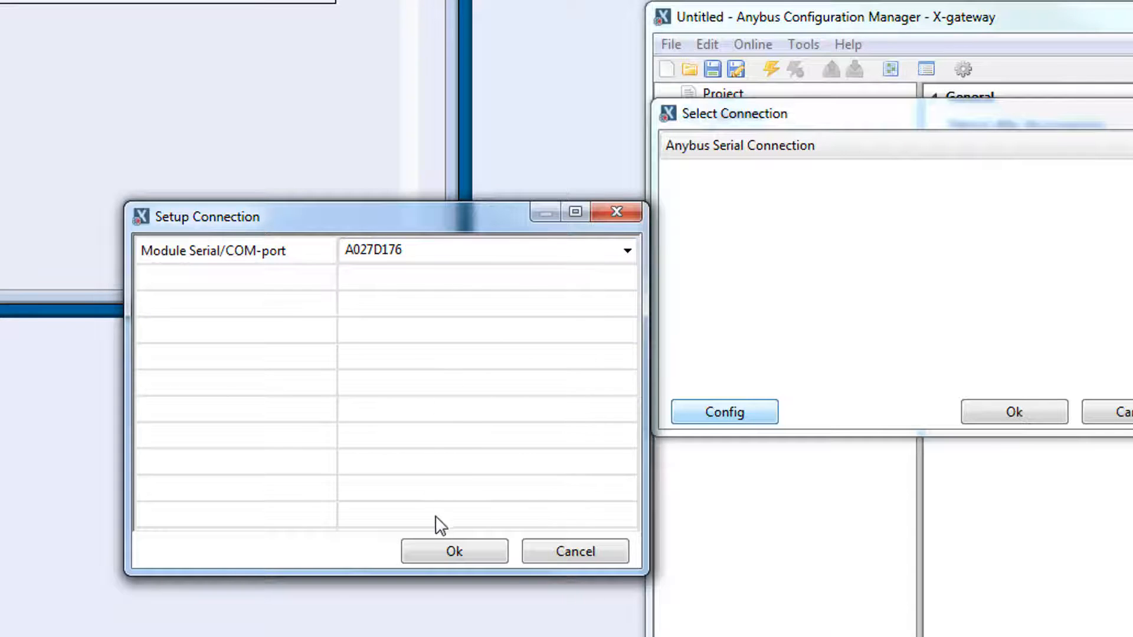
click(447, 551)
click(796, 420)
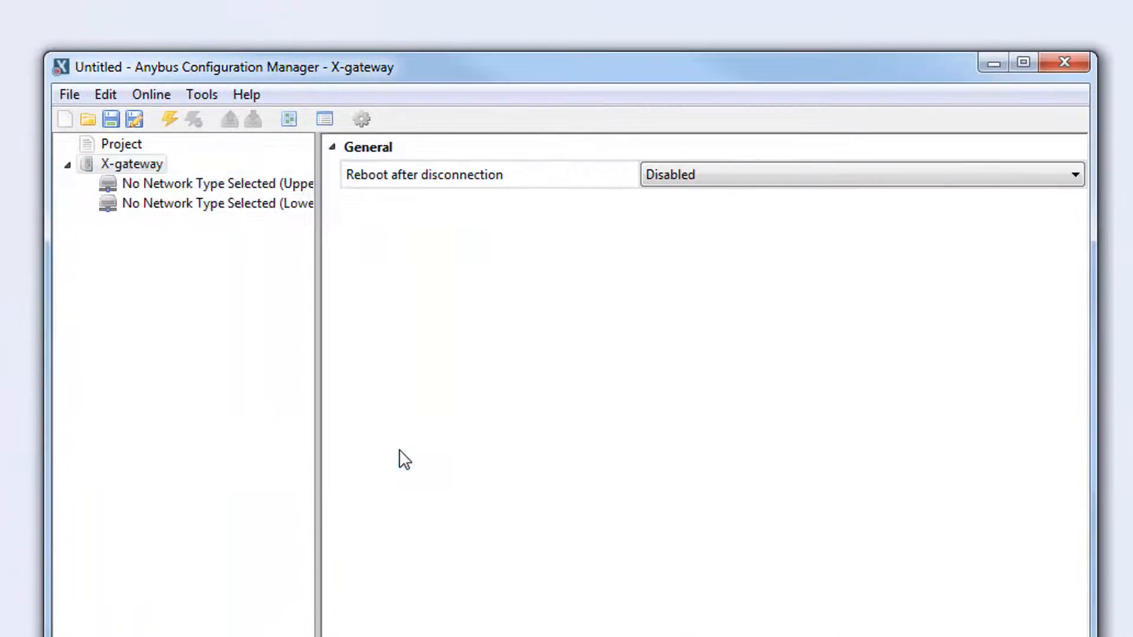
Connect to the X-gateway and set its operation mode to Idle
click(174, 121)
click(200, 95)
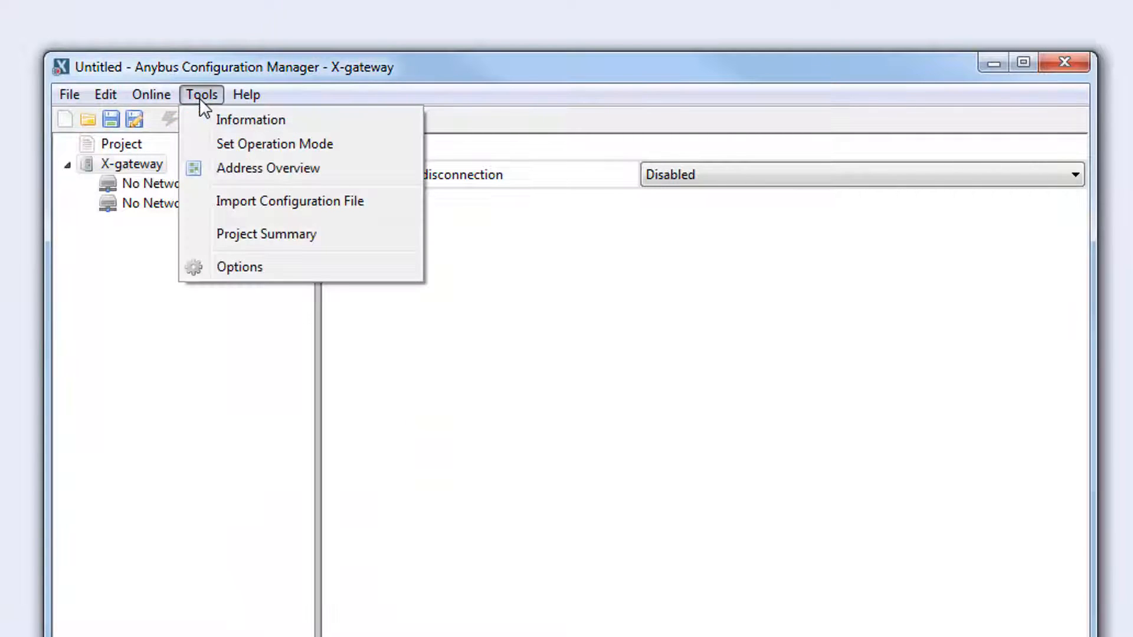
click(223, 144)
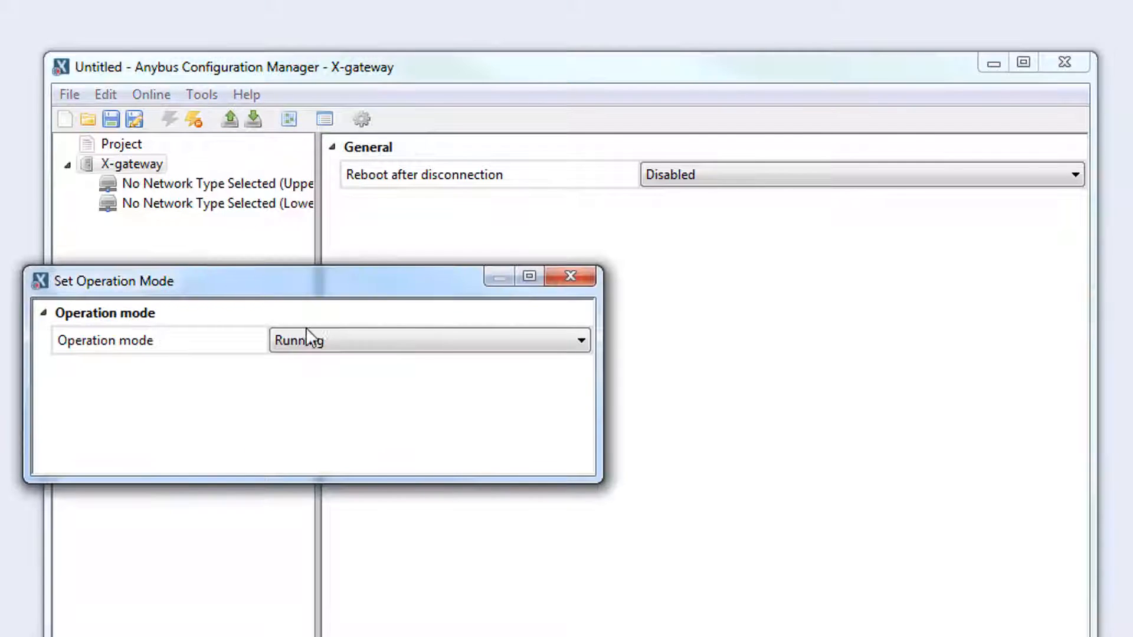
click(308, 341)
click(308, 380)
click(555, 277)
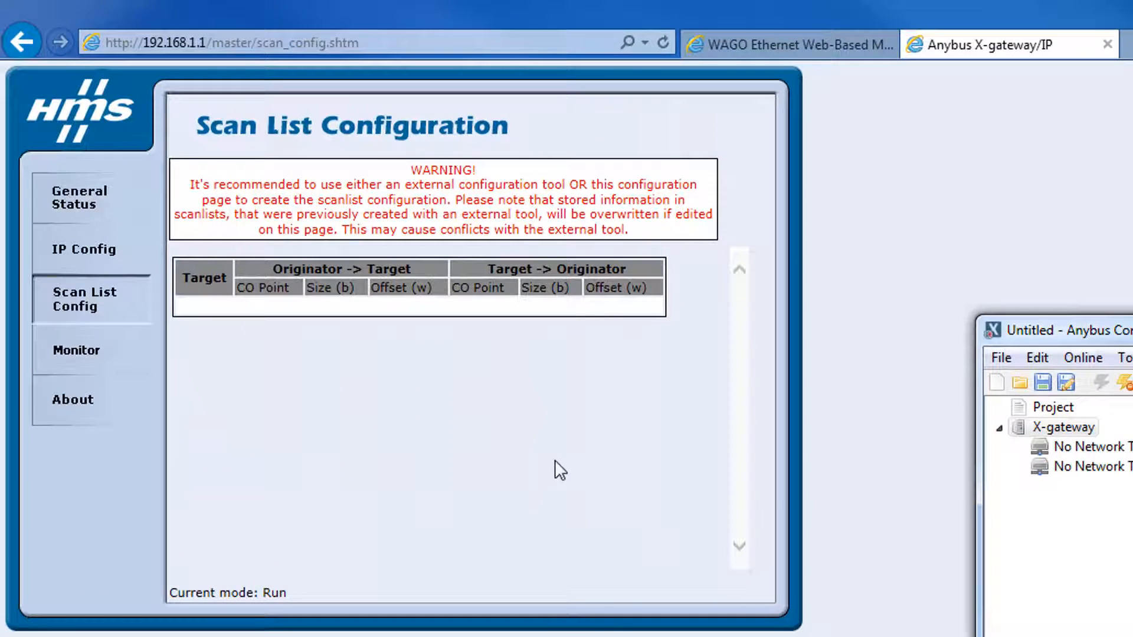
Refresh the gateway's scan list page in the browser and add a connection with IP address 192.168.1.2
click(304, 388)
key(F5)
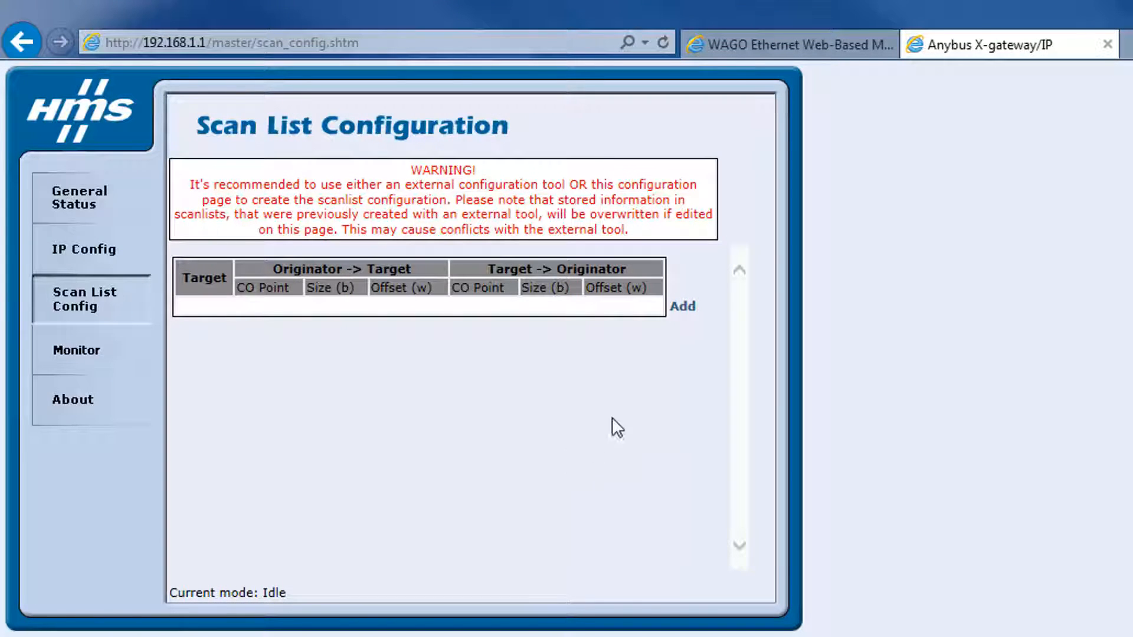
click(679, 312)
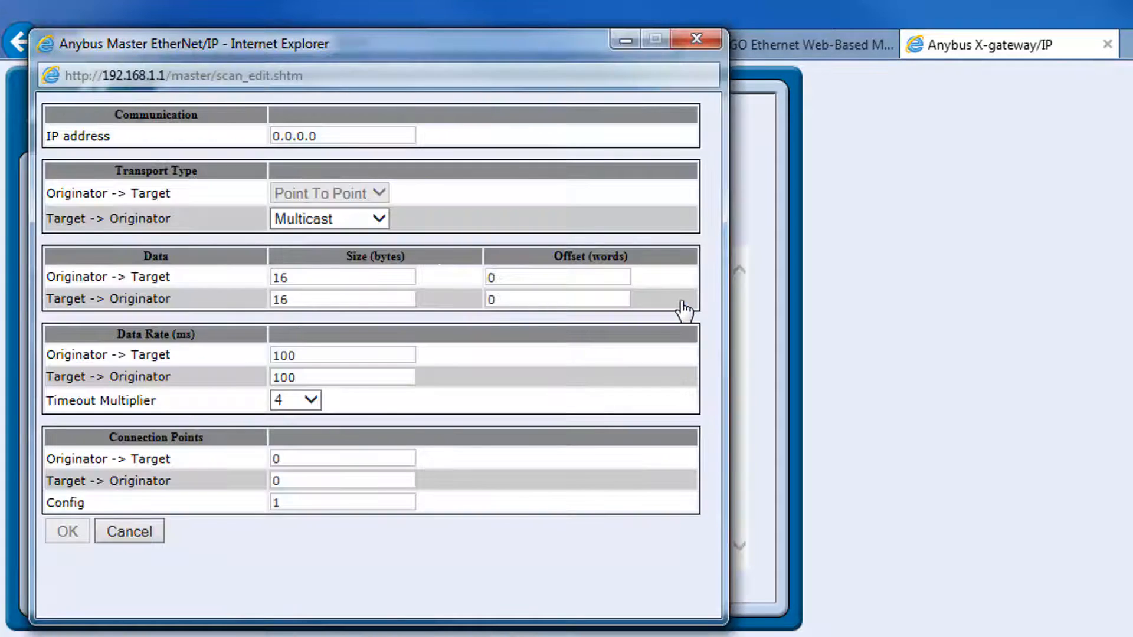
click(272, 138)
text(192.168.1)
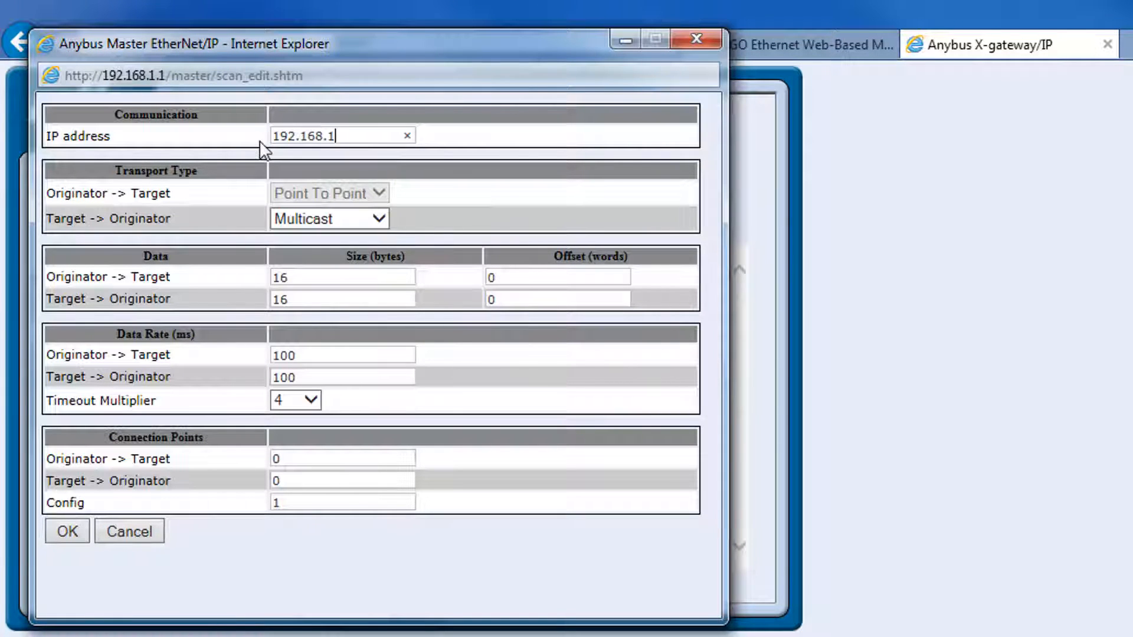
text(.2)
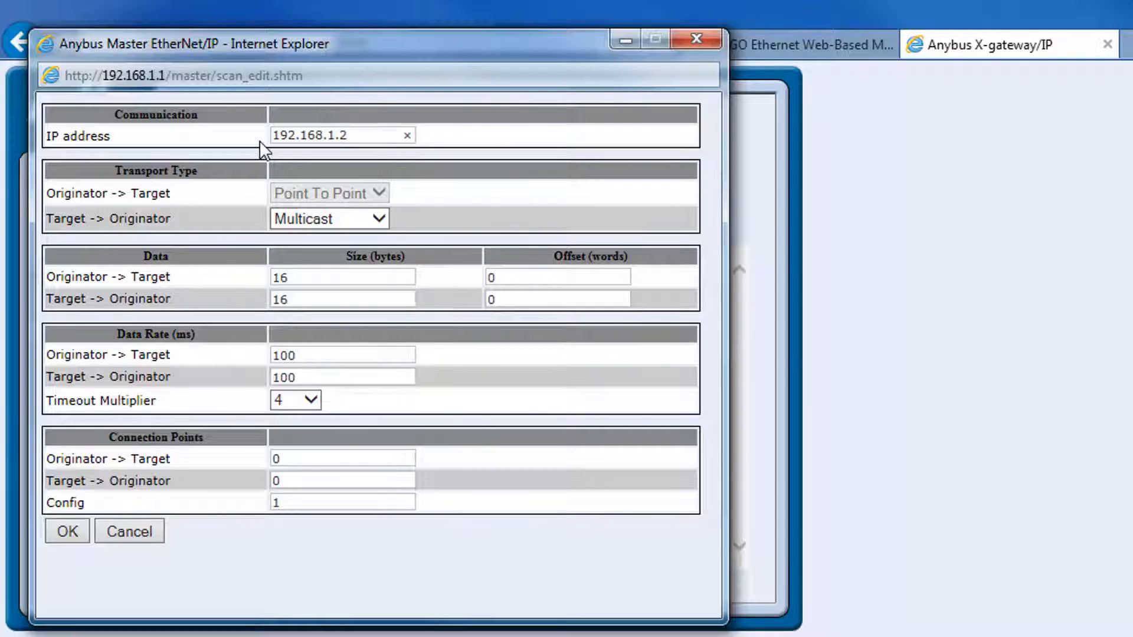
Set both data sizes to 1 byte, the originator-to-target connection point to 102 and target-to-originator to 108, and save the connection
click(308, 277)
key(BackSpace)
click(307, 299)
key(BackSpace)
drag(310, 458, 263, 466)
text(102)
click(280, 478)
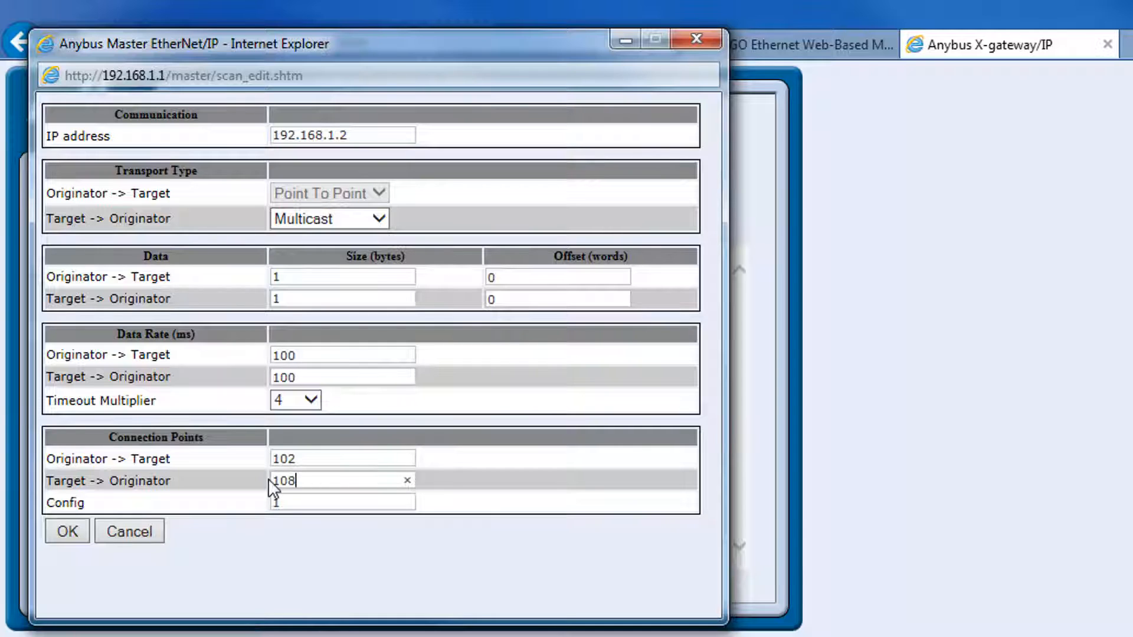
text(108)
click(73, 525)
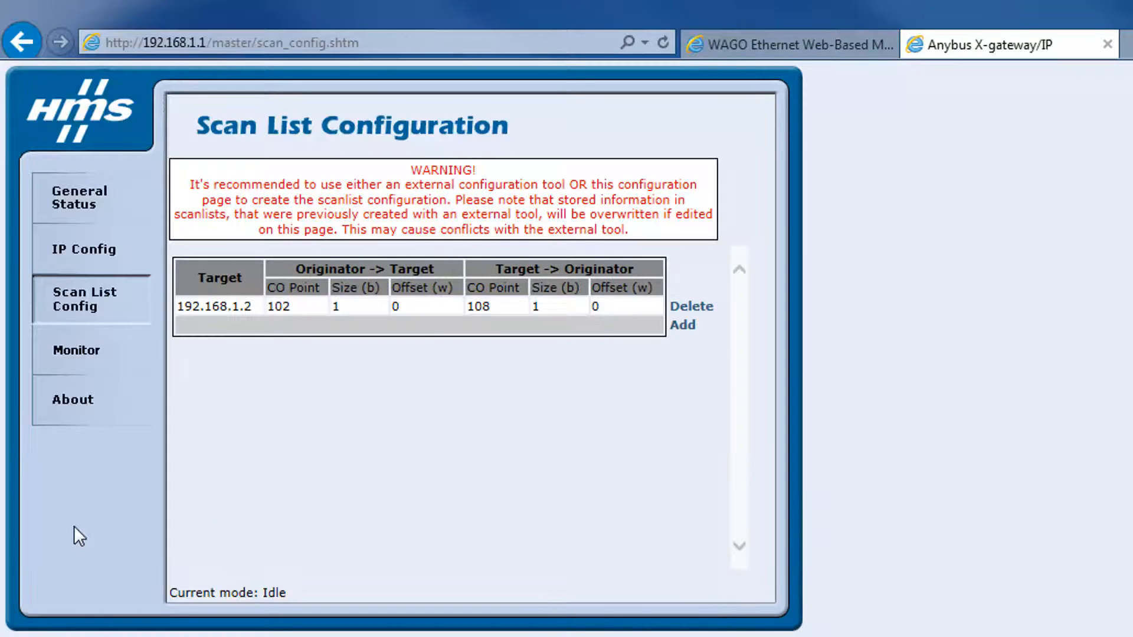
Add a second scan list connection with IP address 192.168.1.3 and a data size of 1 byte in both directions
click(683, 324)
text(192.1)
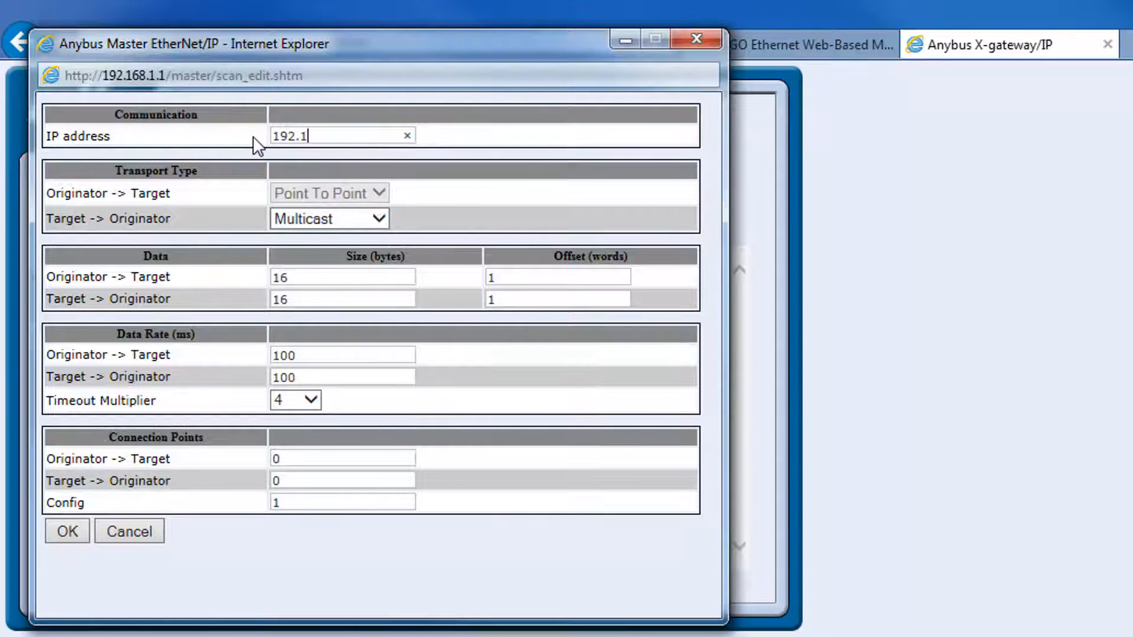
text(68.1.3)
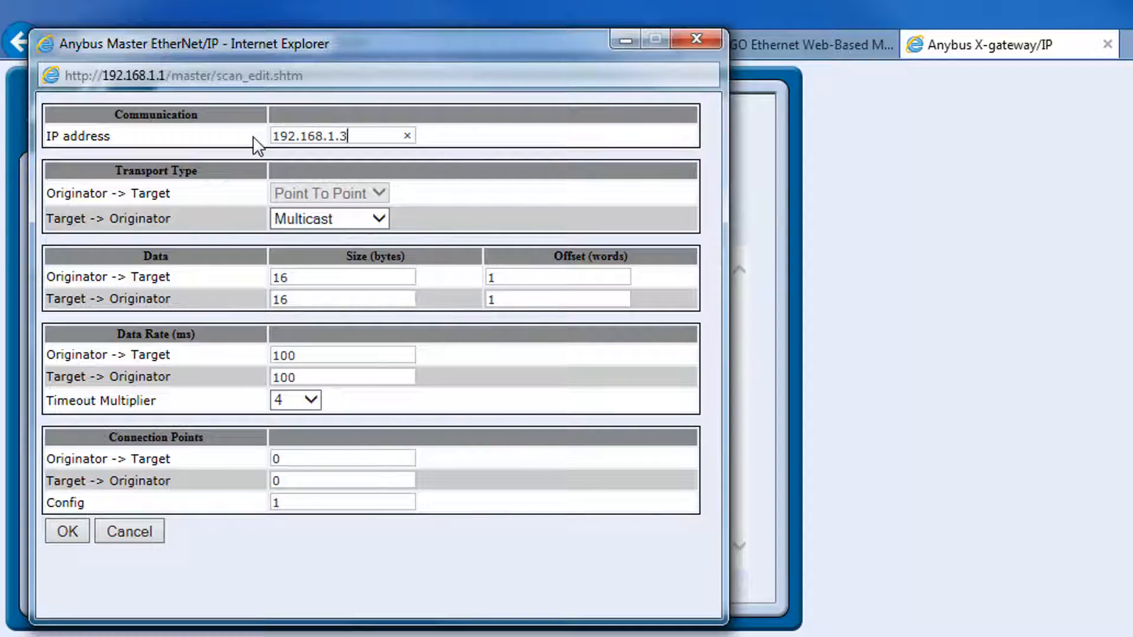
click(288, 276)
drag(288, 276, 283, 276)
key(BackSpace)
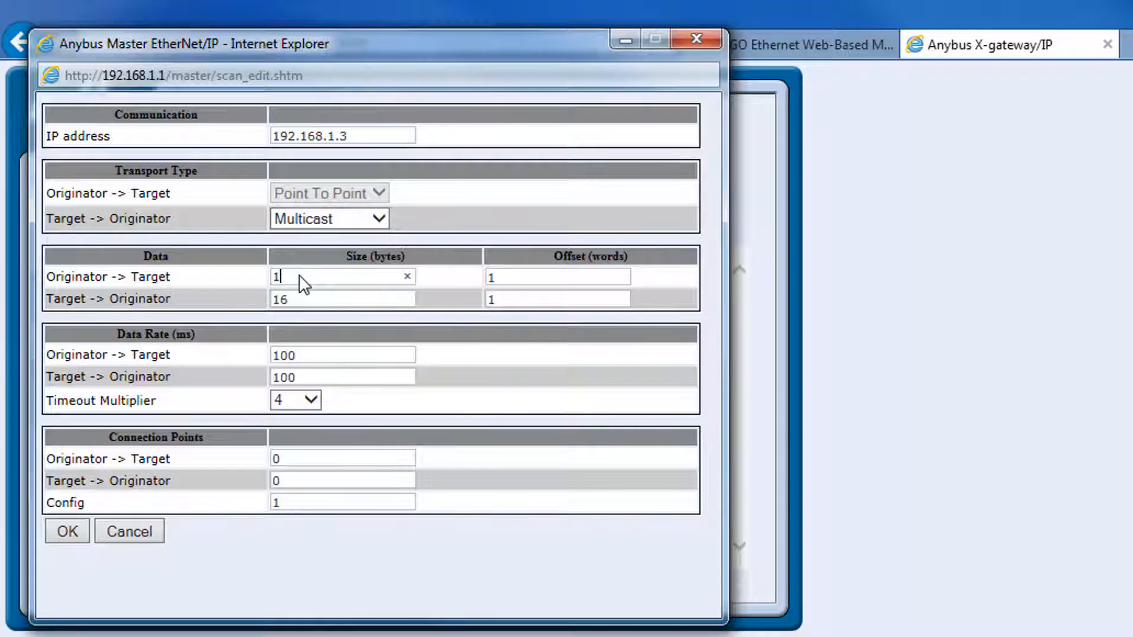
click(302, 298)
key(BackSpace)
Set the second connection's originator-to-target connection point to 102 and target-to-originator to 108, and save it
click(298, 456)
text(102)
click(289, 479)
double_click(271, 480)
text(108)
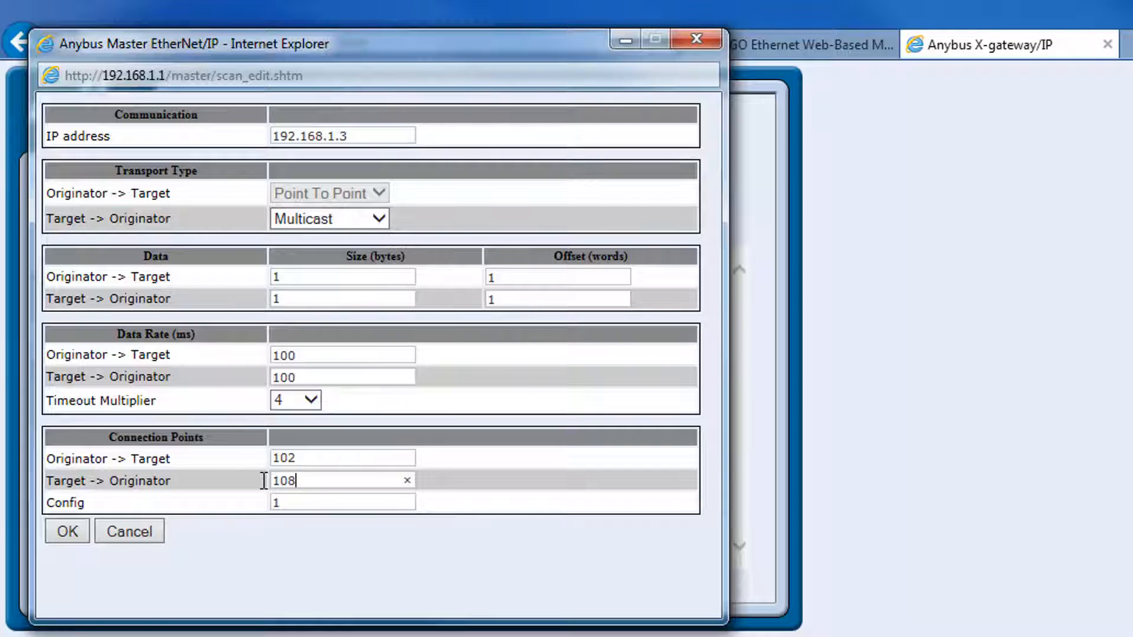
click(76, 524)
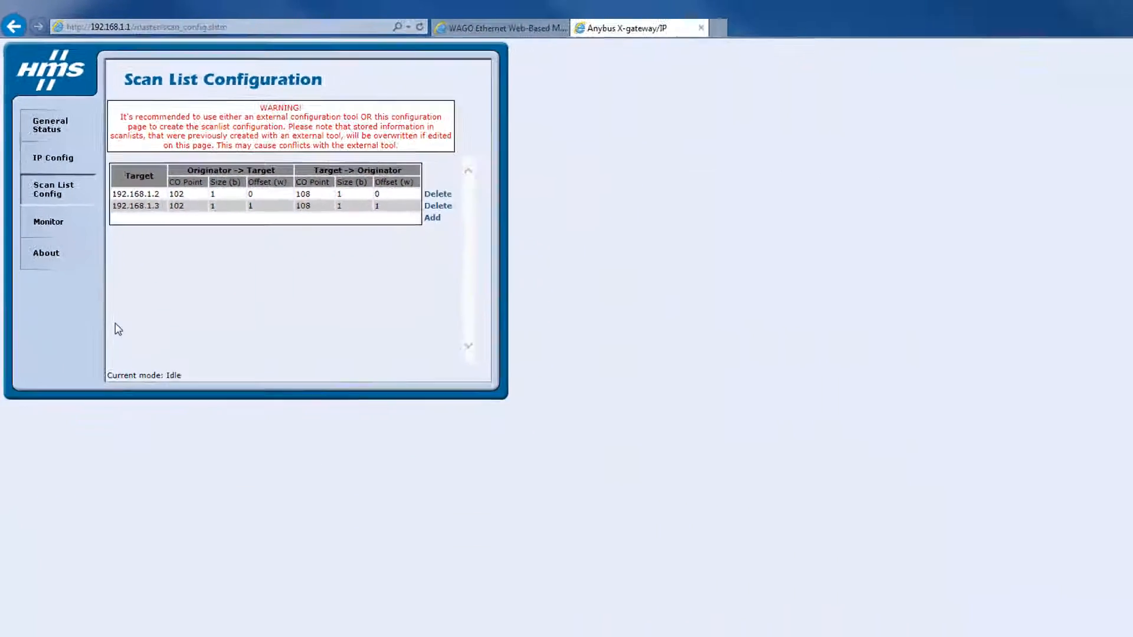
Switch to Anybus Configuration Manager and upload the configuration from the X-gateway
click(308, 625)
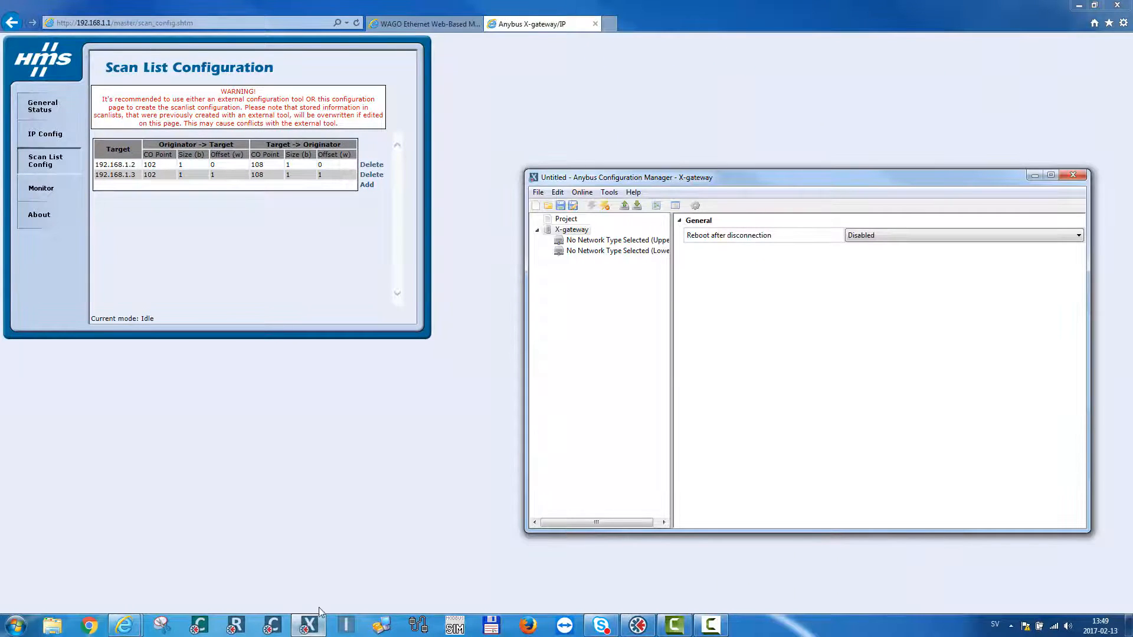
click(623, 206)
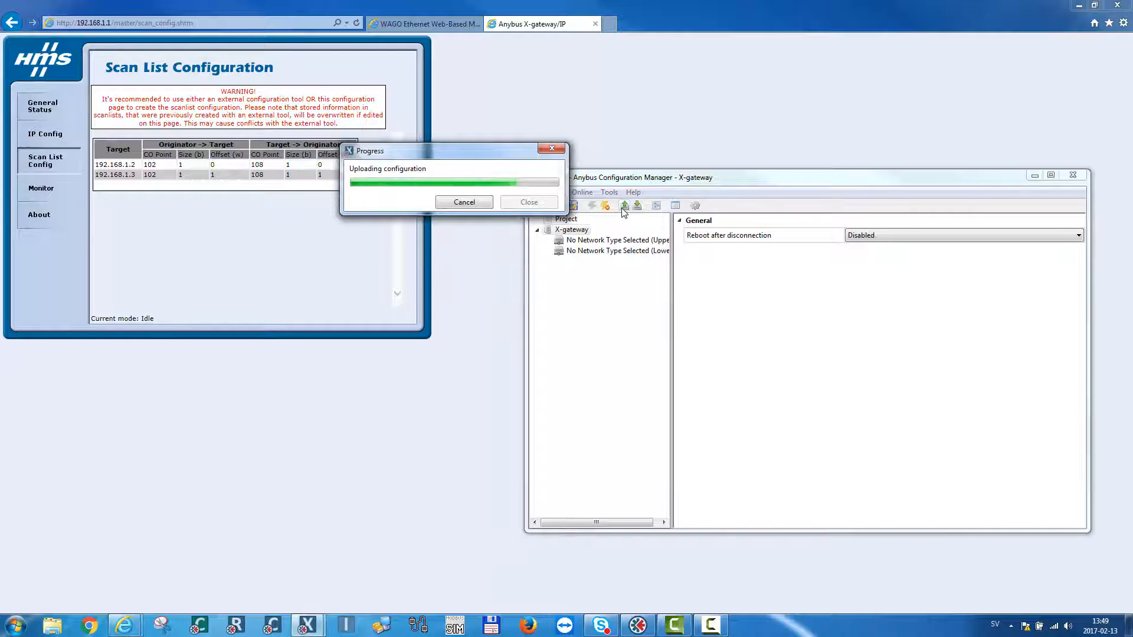
click(554, 206)
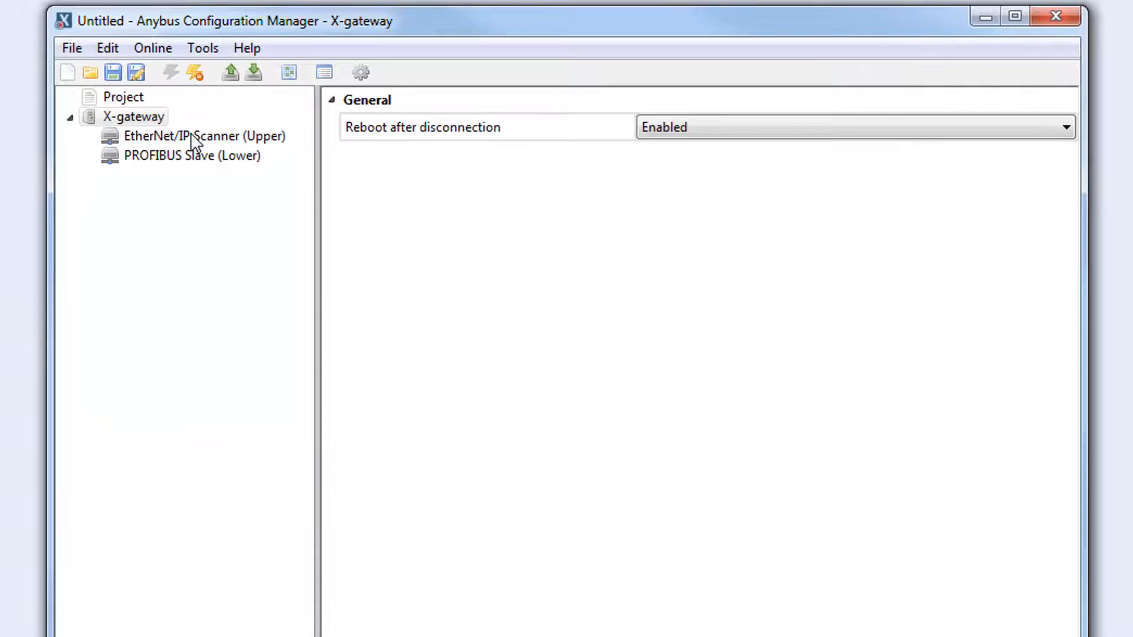
Set the EtherNet/IP Scanner network's input and output I/O data sizes to 3 bytes each
click(603, 240)
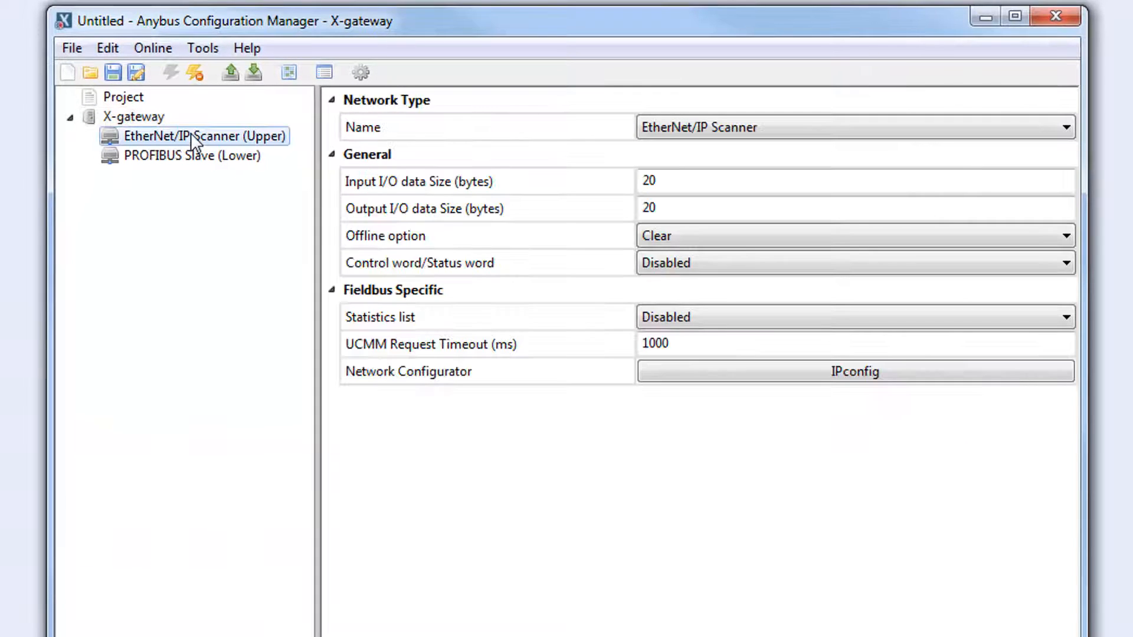
double_click(668, 178)
text(3)
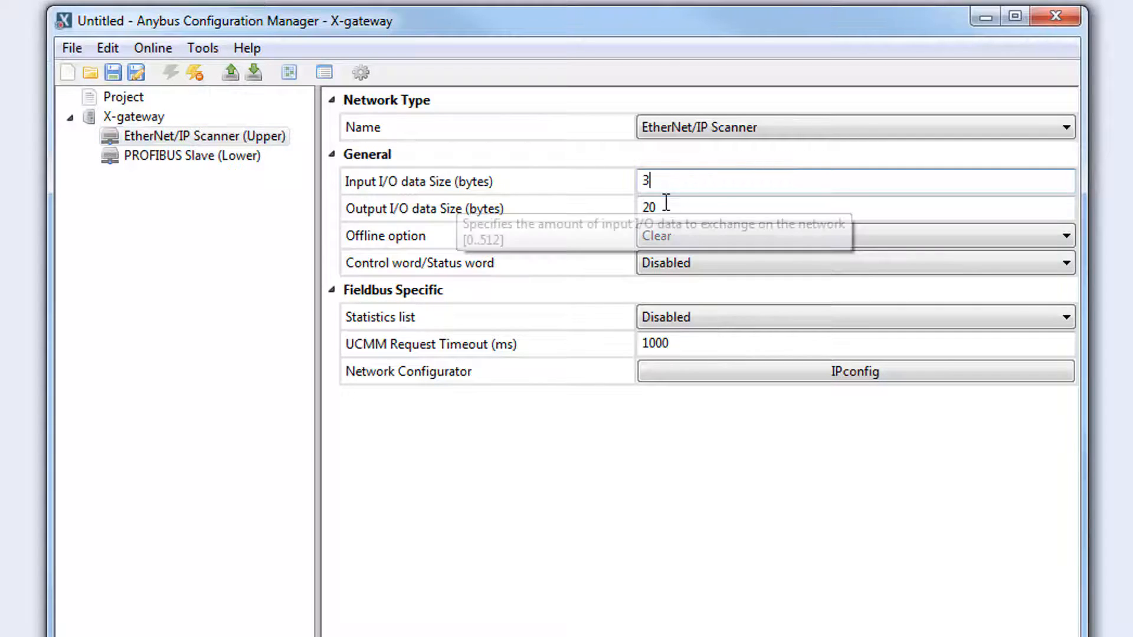
double_click(665, 206)
text(3)
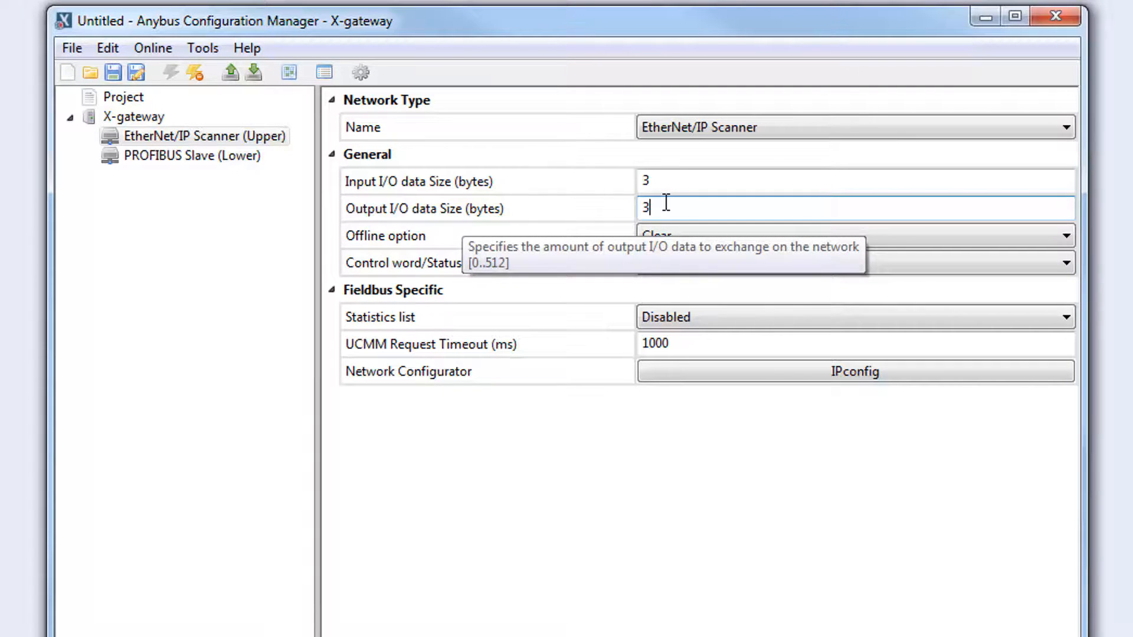
Set the PROFIBUS Slave network's input and output I/O data sizes to 3 bytes each
click(248, 169)
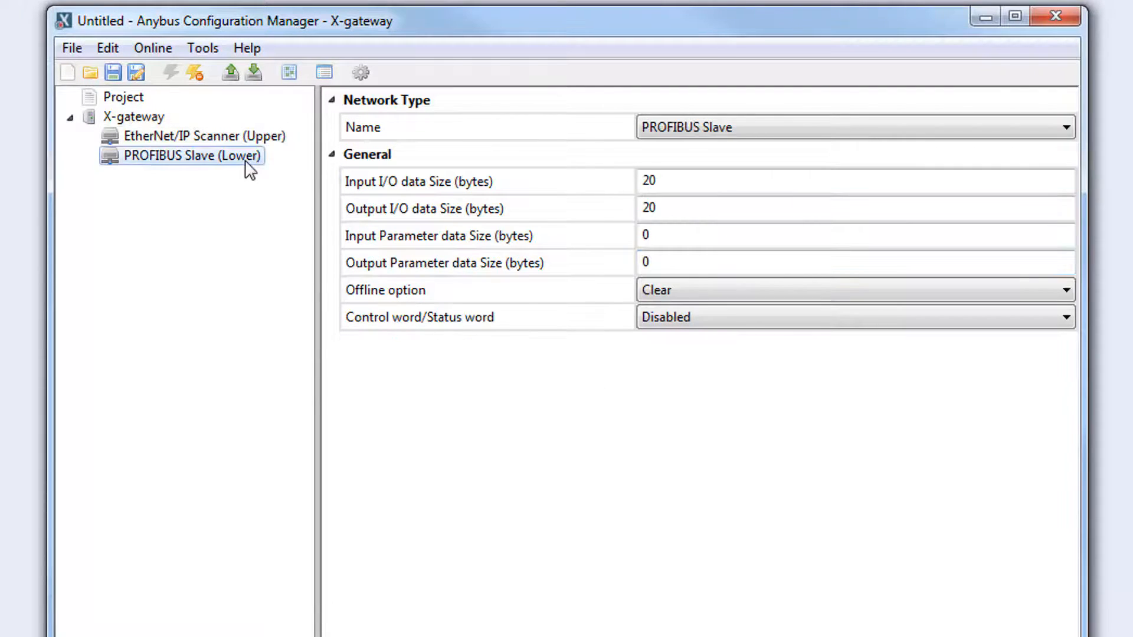
click(655, 180)
text(3)
click(666, 203)
text(3)
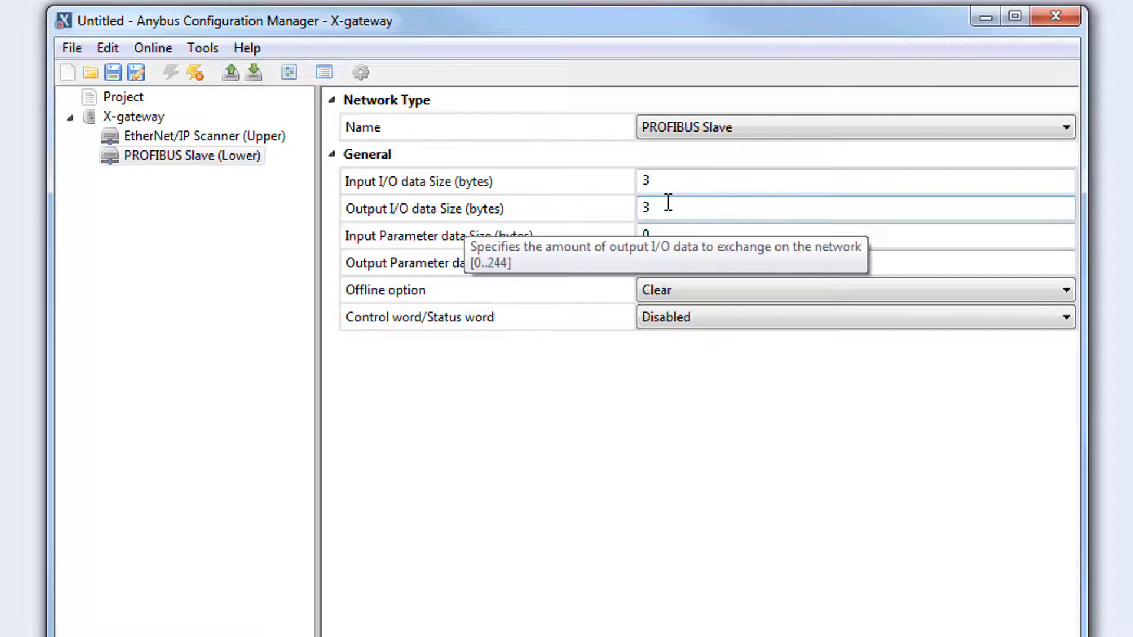
Download the configuration to the X-gateway and open the monitor page in its web interface
click(252, 73)
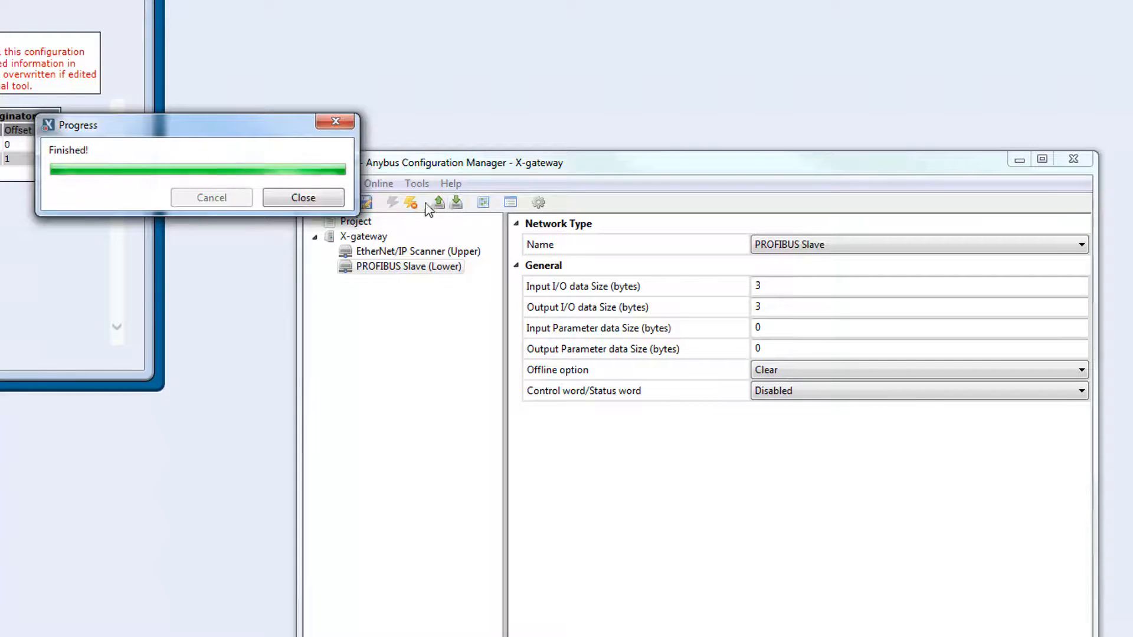
click(330, 198)
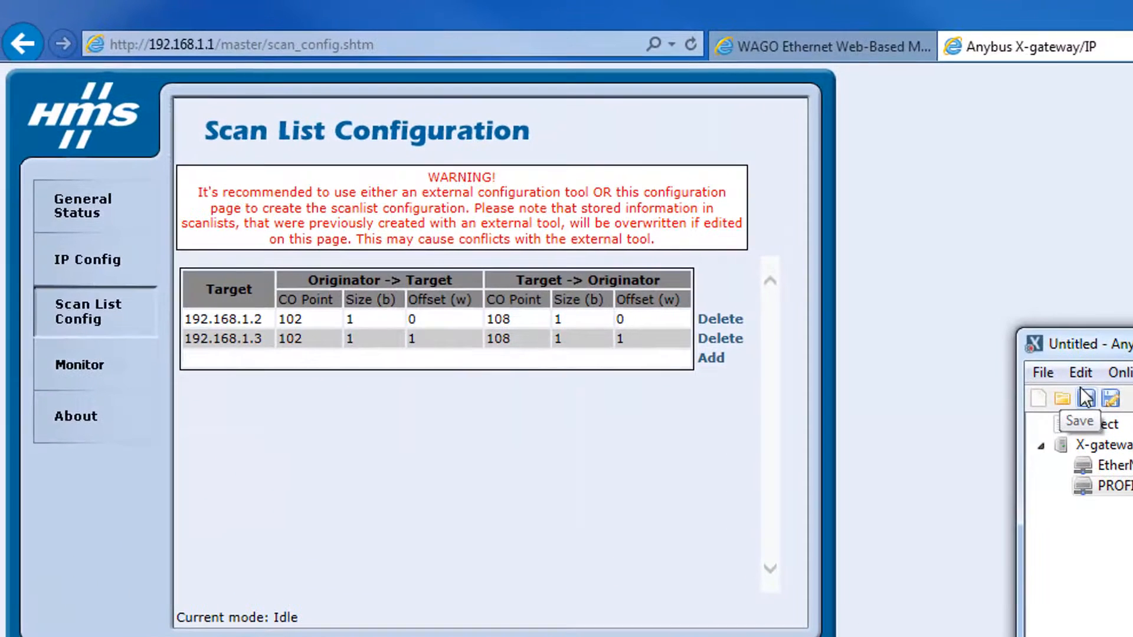
click(99, 378)
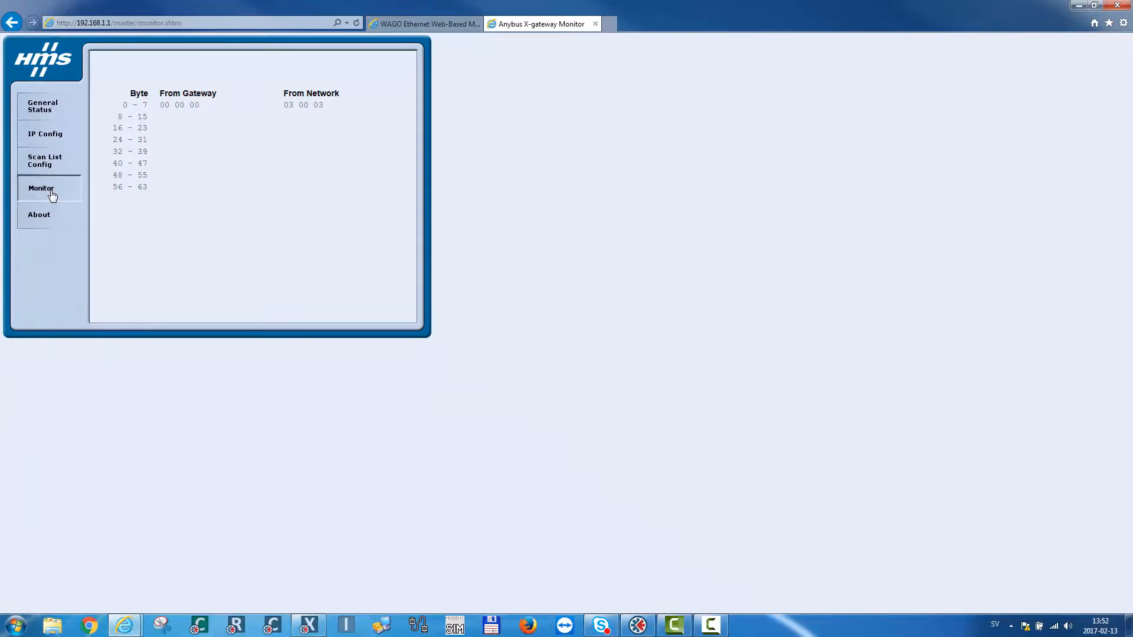
Switch to PROFIBUS Master Simulator and start cyclic communication with slave address 77, accepting that outputs may be modified
click(636, 626)
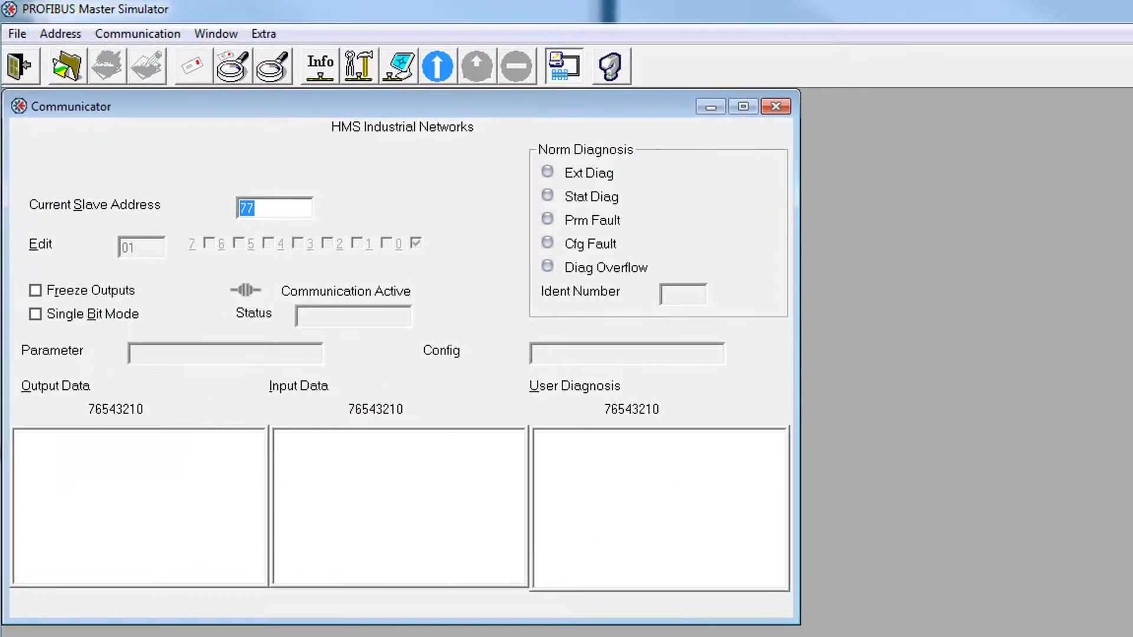
click(487, 53)
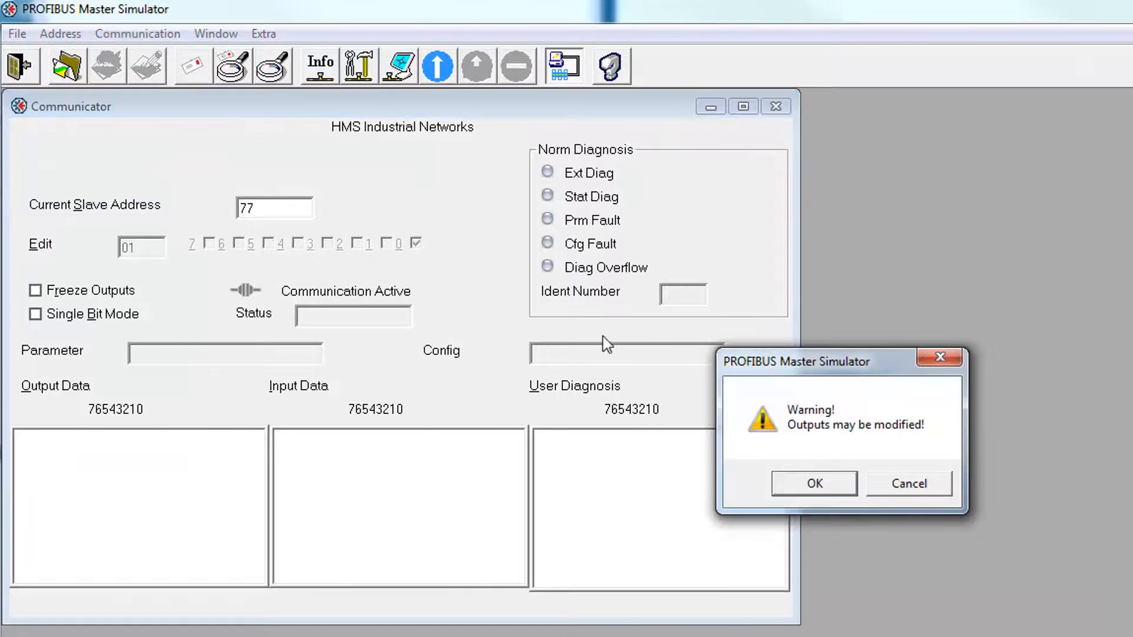
click(796, 483)
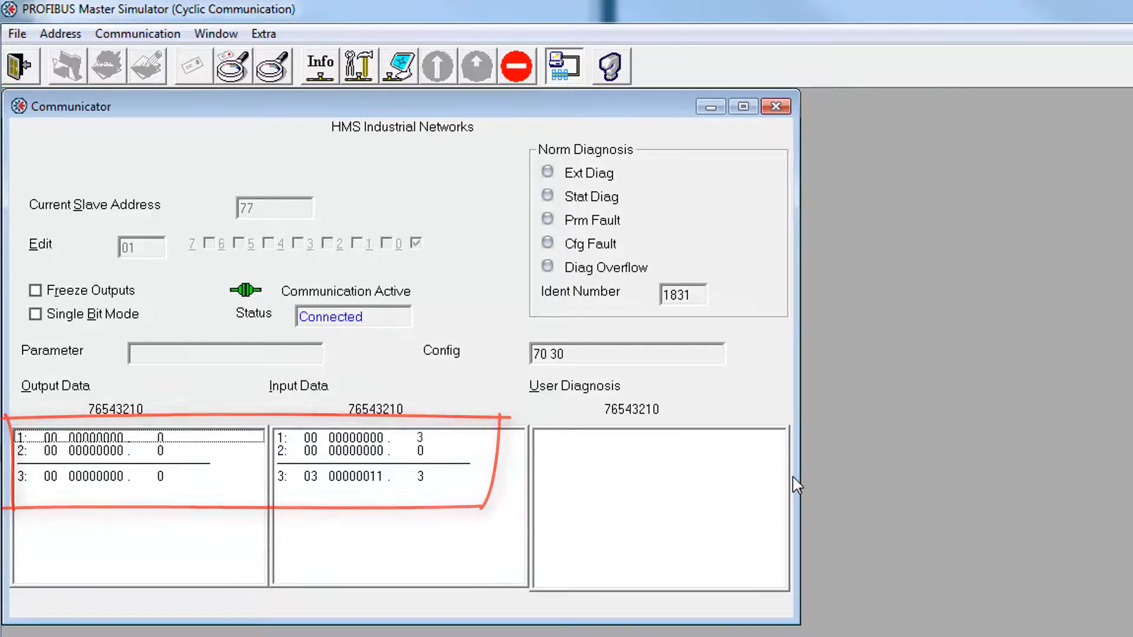
Switch on bits 0 and 1 of output byte 1 so that its value is 03
click(181, 440)
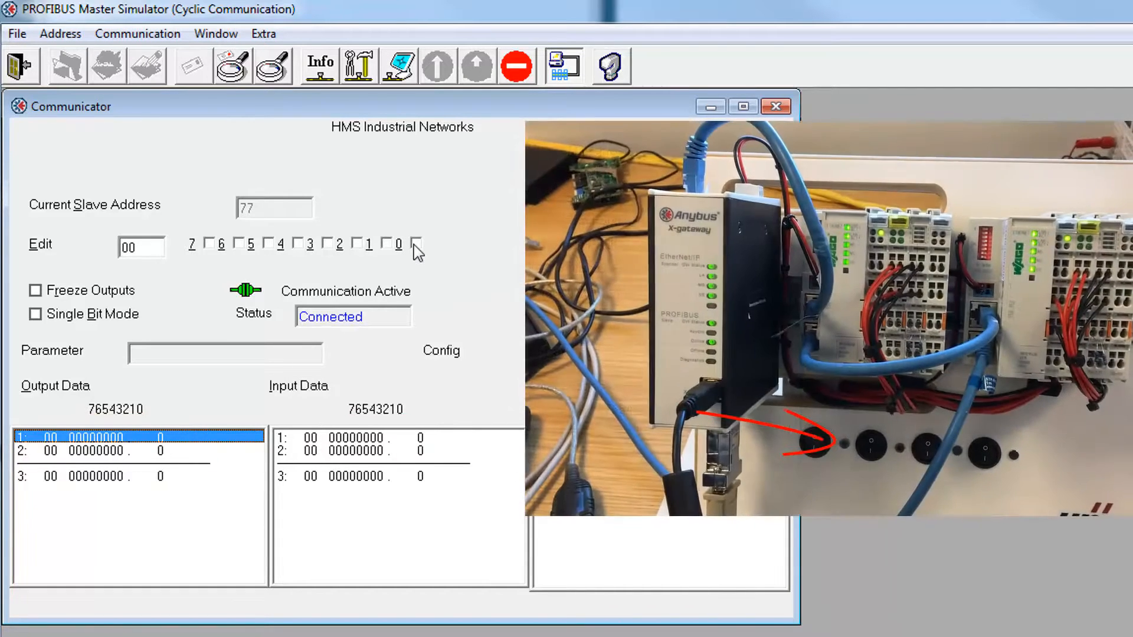
click(416, 243)
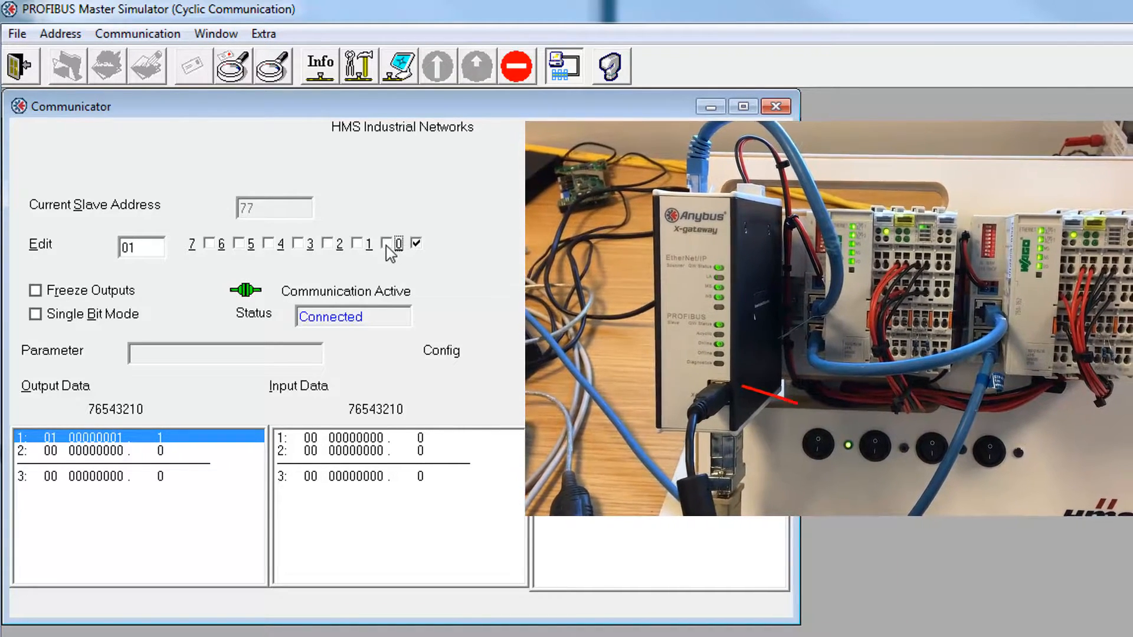
click(386, 246)
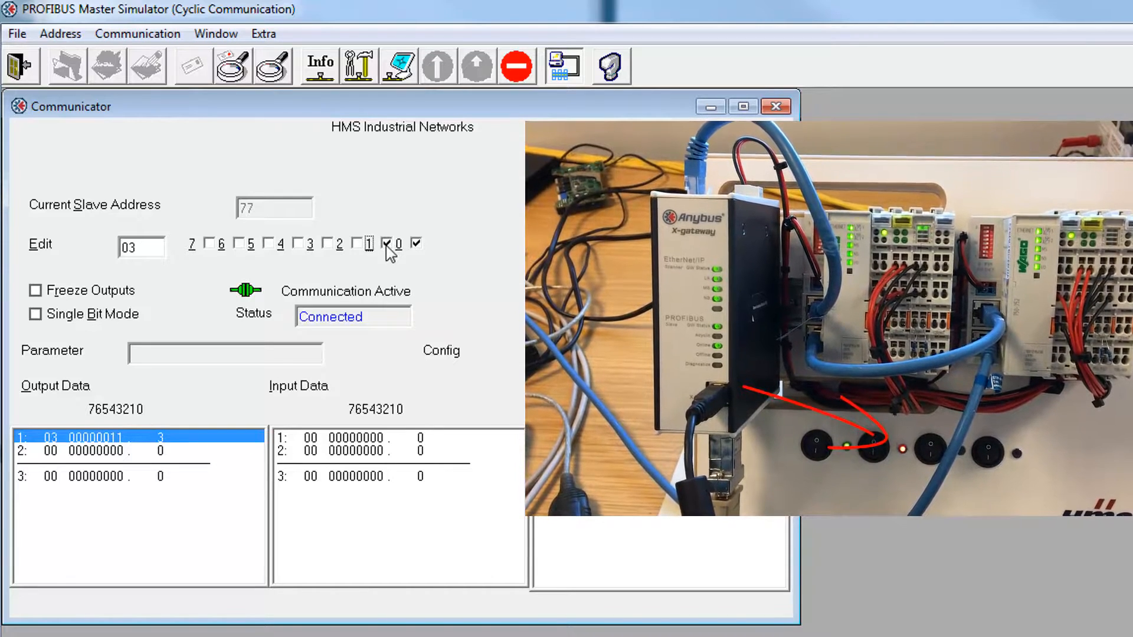